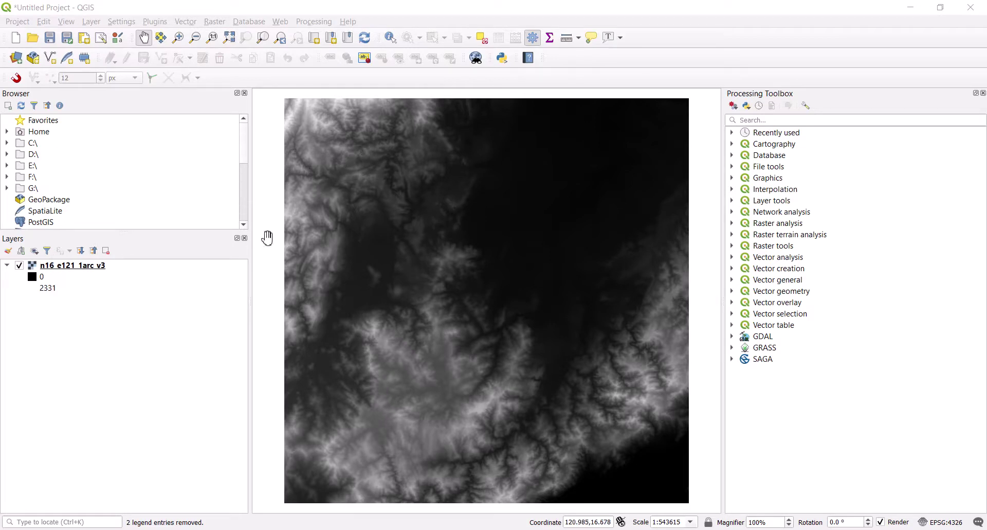
- Set up a Contour extraction from the n16_e121_1arc_v3 raster with an interval of 50 between contour lines
click(72, 266)
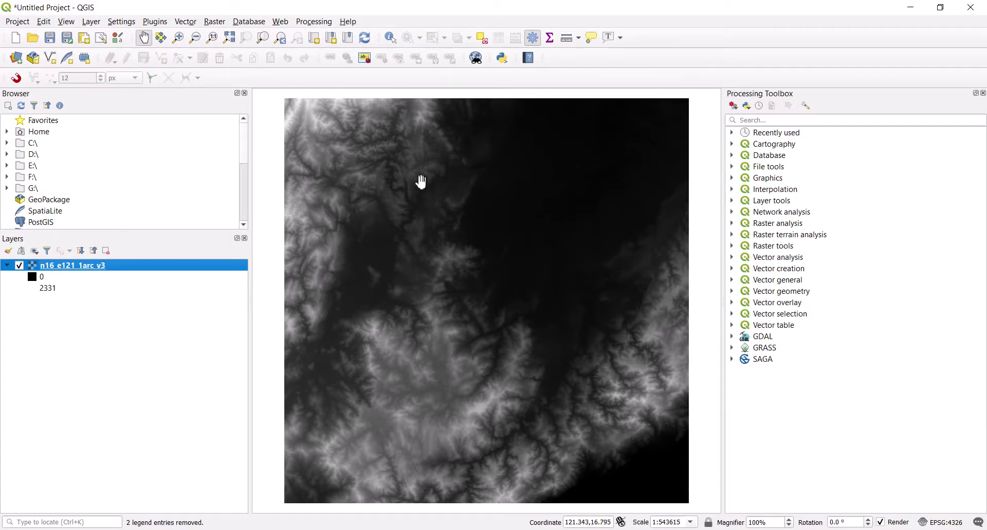
click(216, 22)
mouse_move(247, 25)
mouse_move(214, 22)
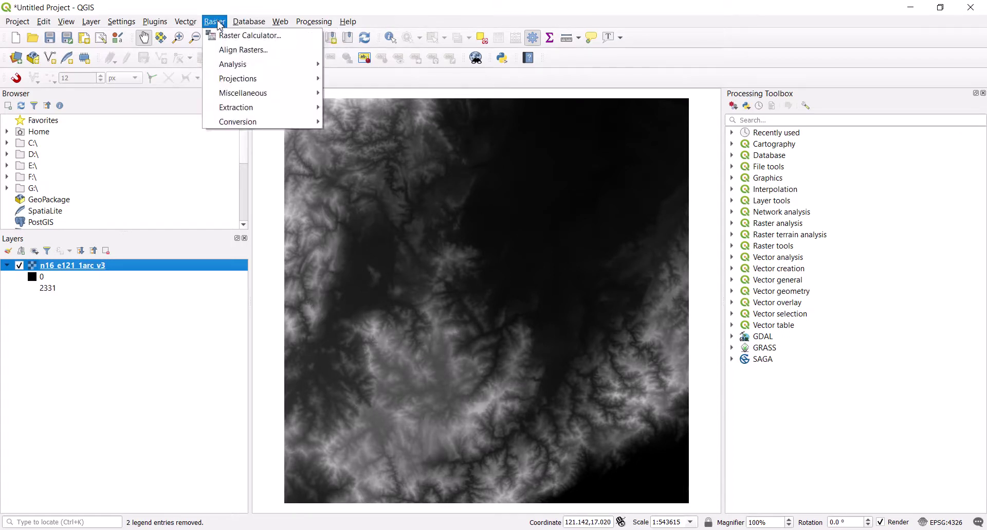
mouse_move(248, 124)
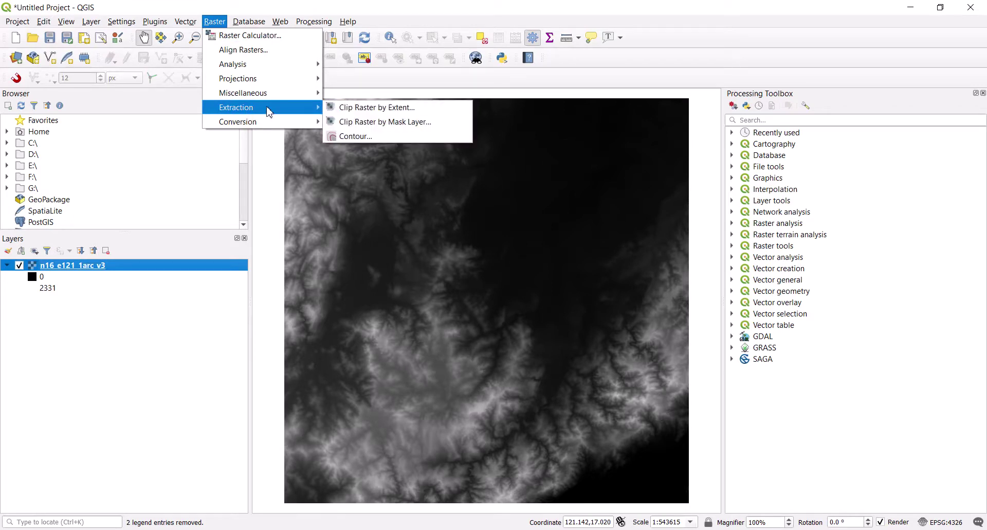
click(349, 137)
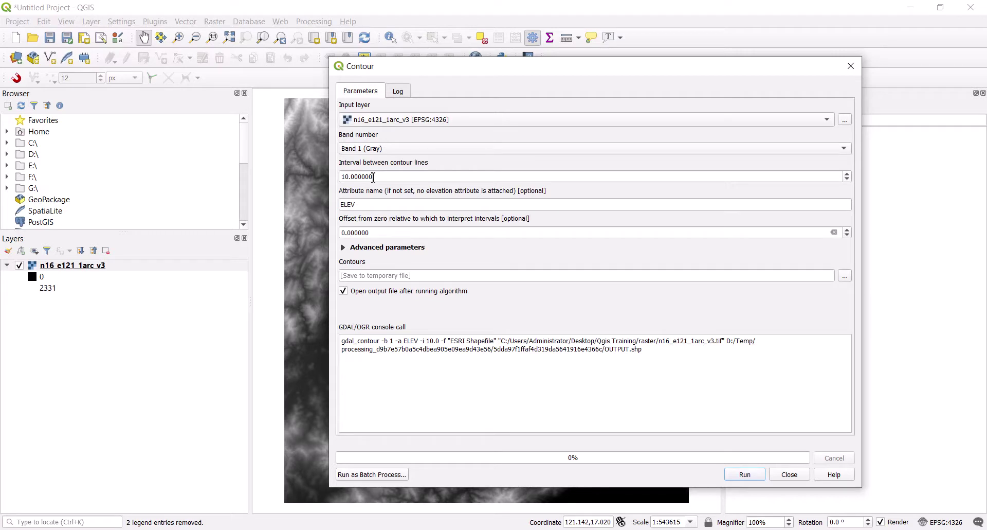
double_click(393, 176)
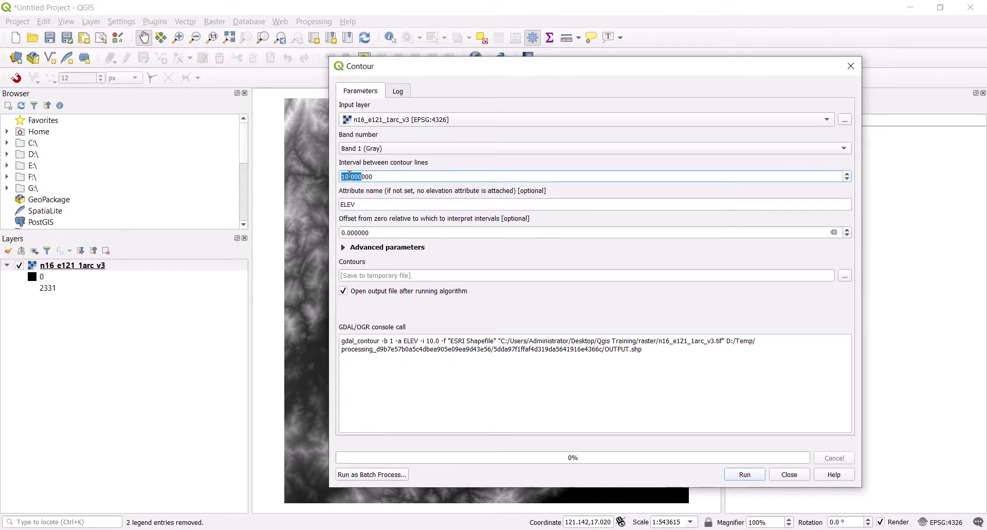
triple_click(409, 176)
text(50)
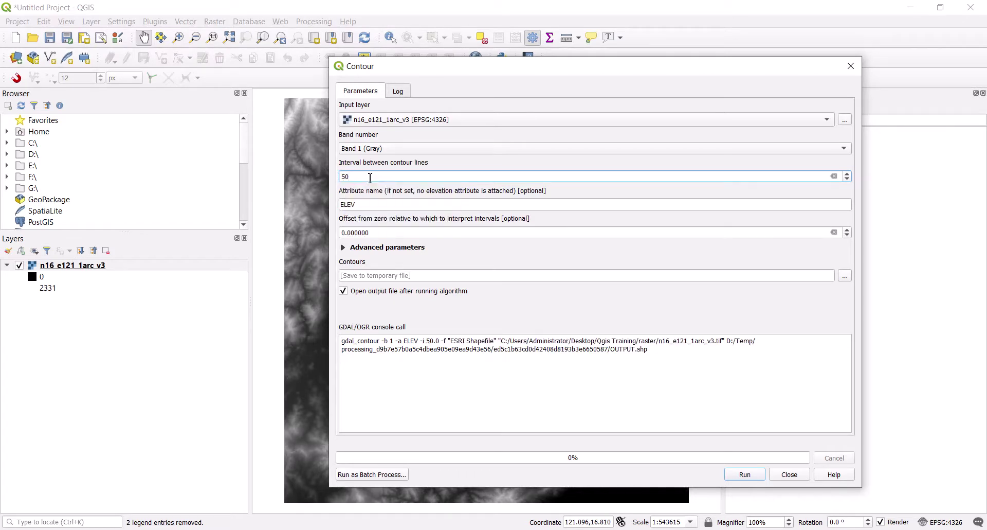
- Generate the contour lines as a temporary layer with ELEV as the elevation attribute, and close the Contour dialog
drag(395, 73, 447, 64)
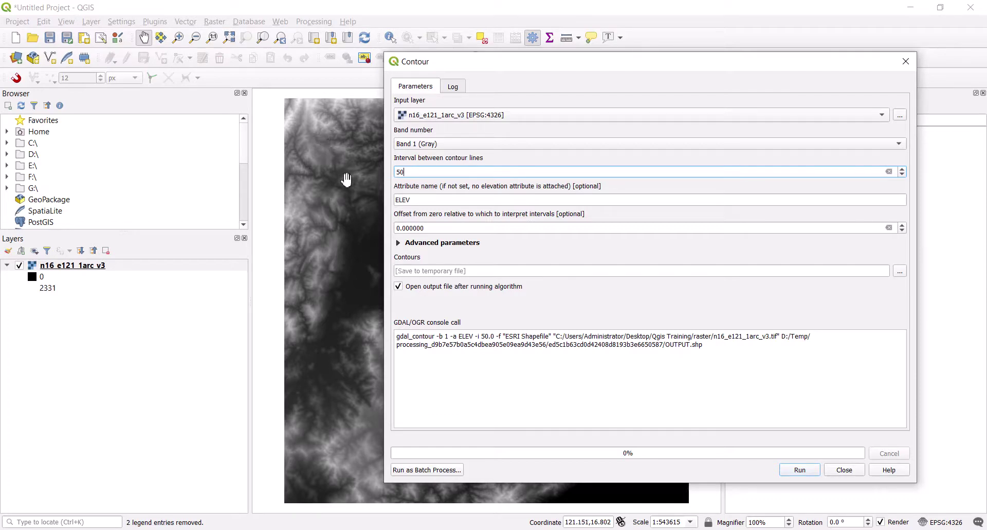
double_click(428, 201)
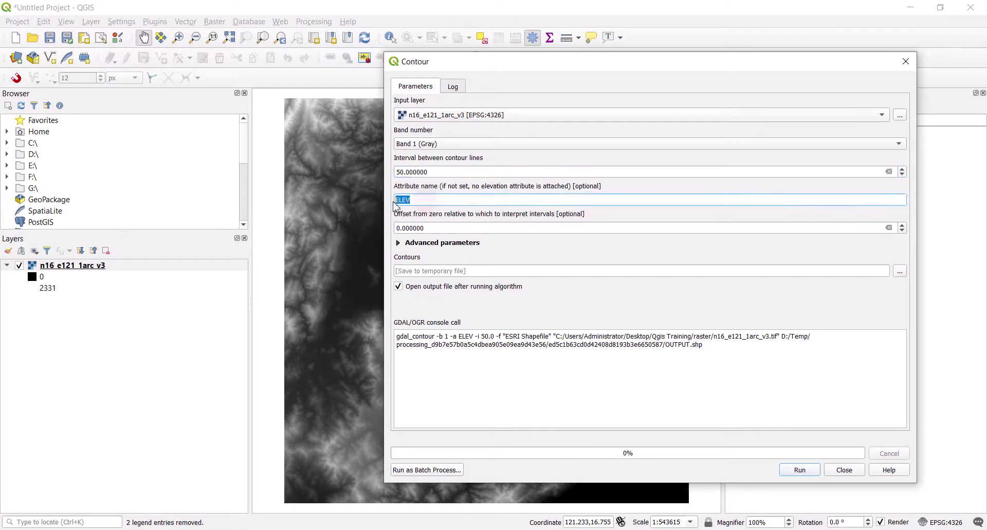
click(430, 203)
click(792, 474)
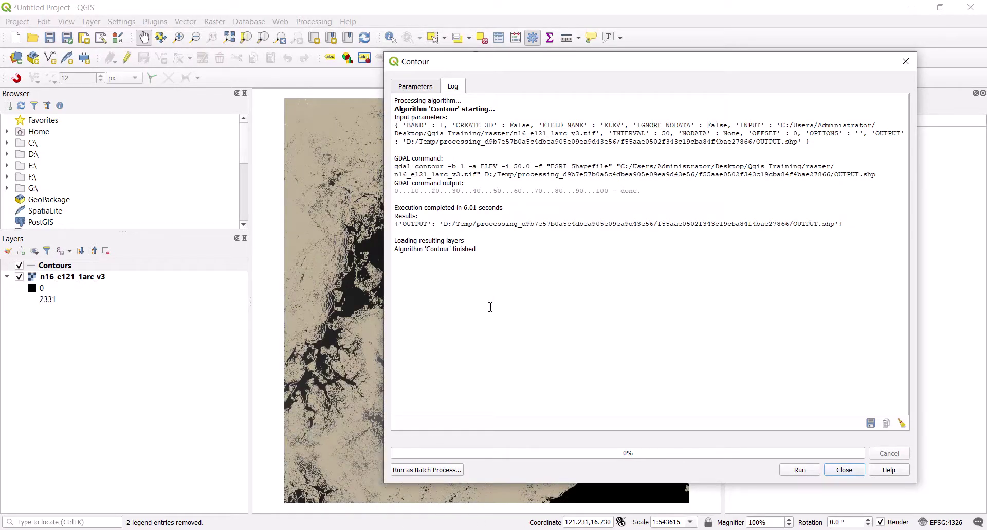
click(843, 473)
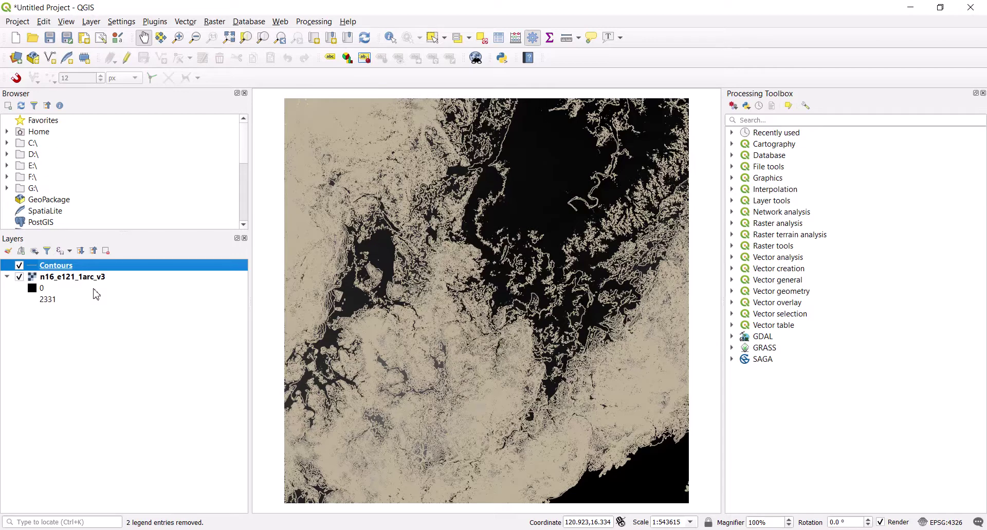
- Export the Contours layer's features in Keyhole Markup Language [KML] format, choosing contours.kml in the Qgis Training folder as the output file
right_click(60, 271)
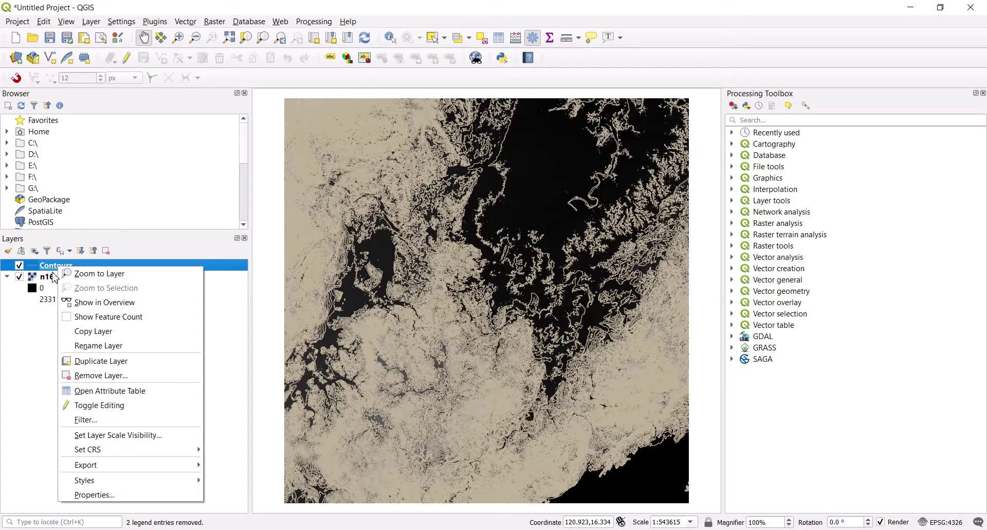
mouse_move(128, 468)
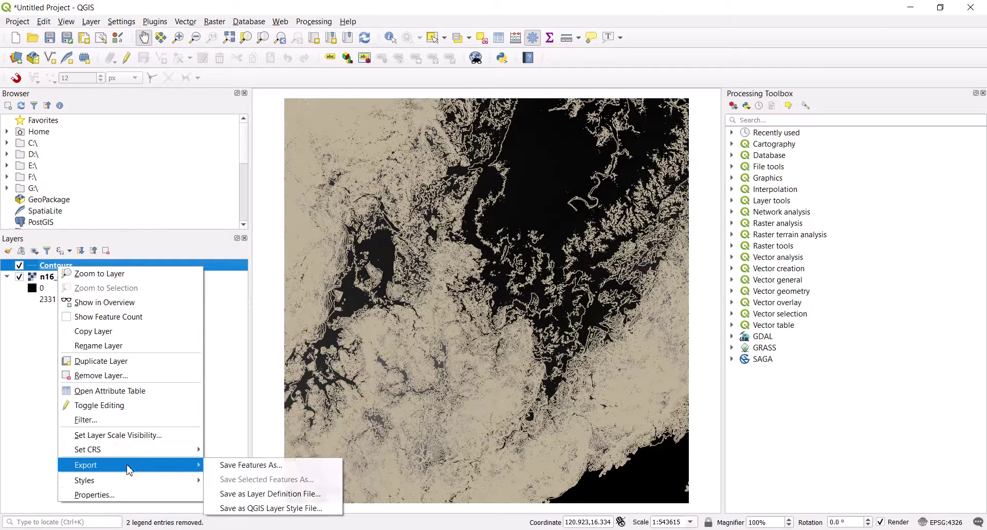
click(251, 465)
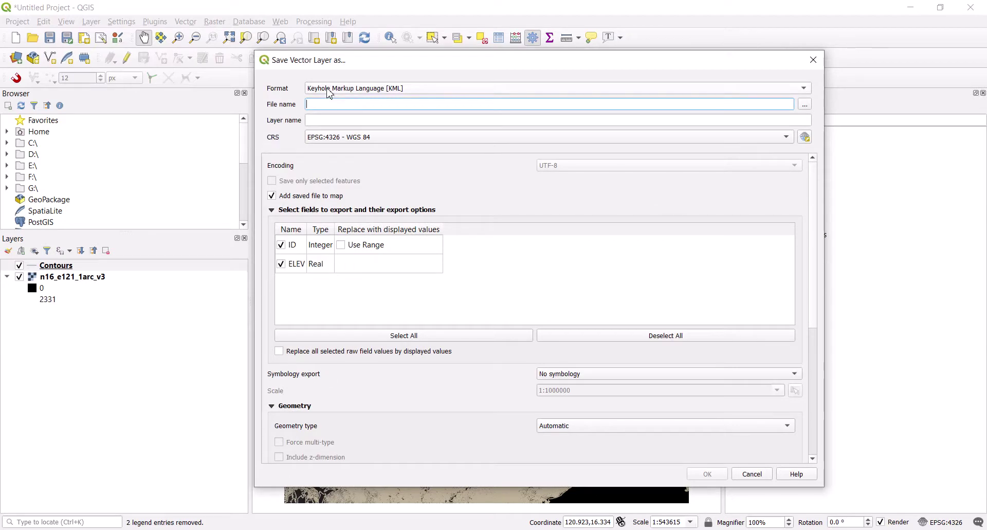
click(389, 93)
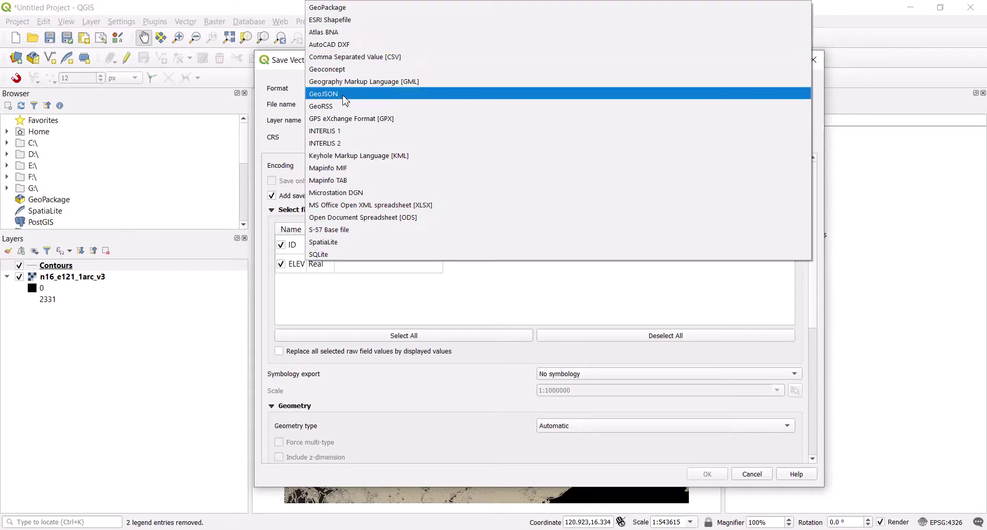
click(348, 162)
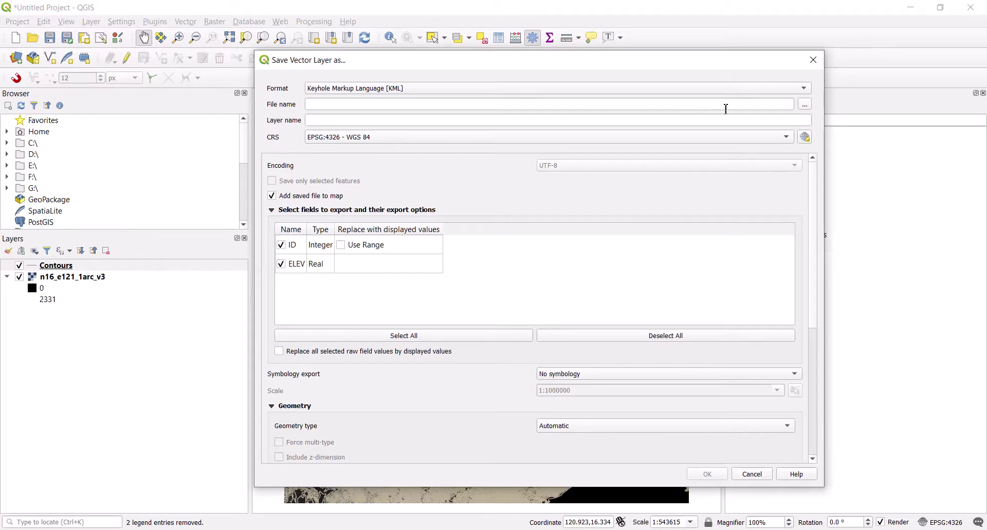
click(804, 104)
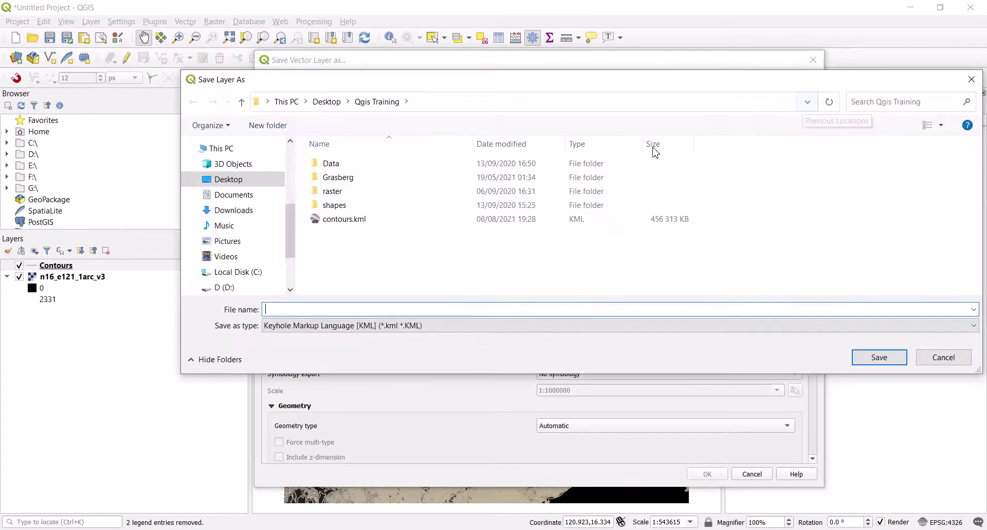
click(338, 222)
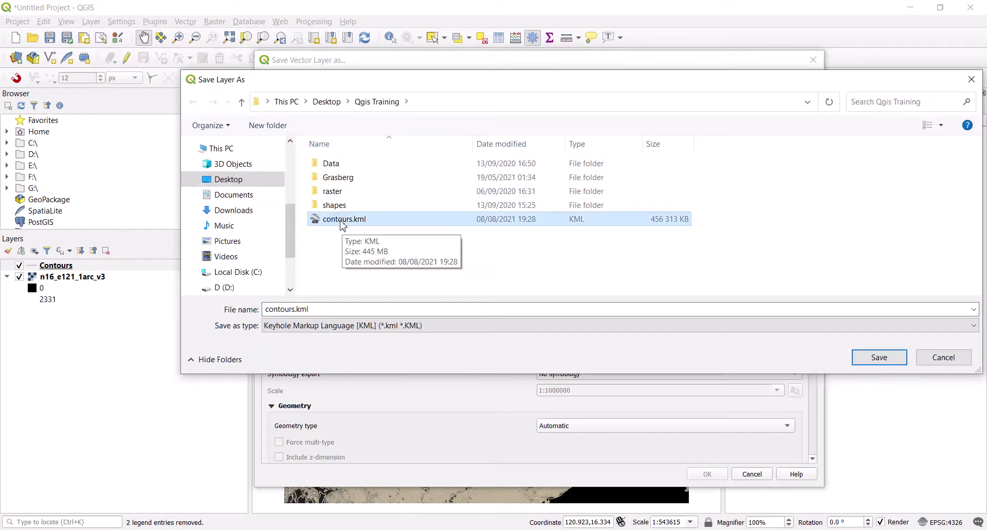
click(878, 357)
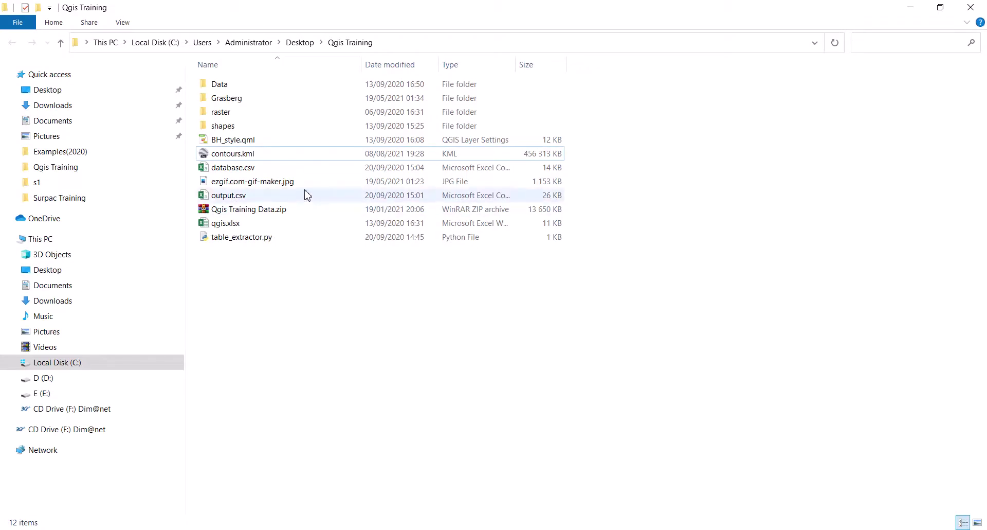
- Open contours.kml from the Qgis Training folder in Google Earth Pro and fly to the contours' location
click(236, 157)
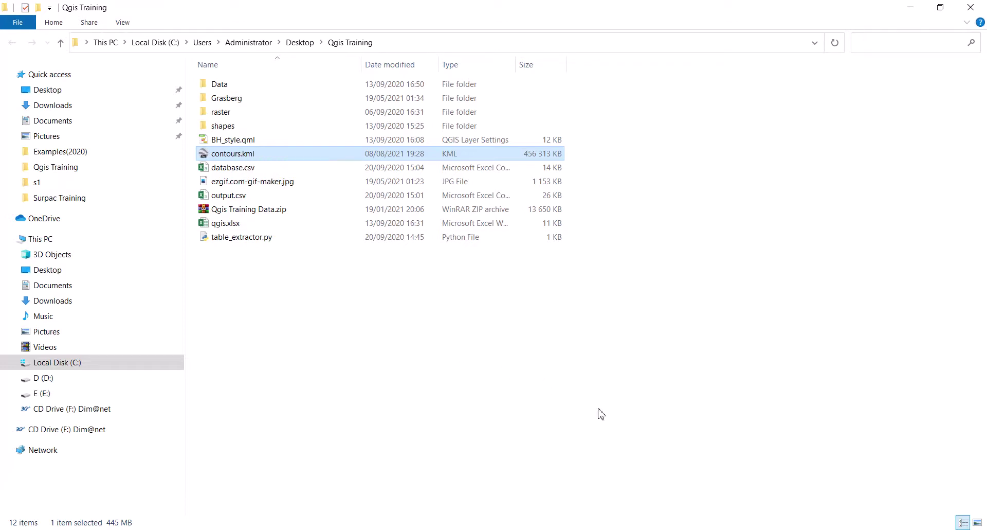
click(725, 461)
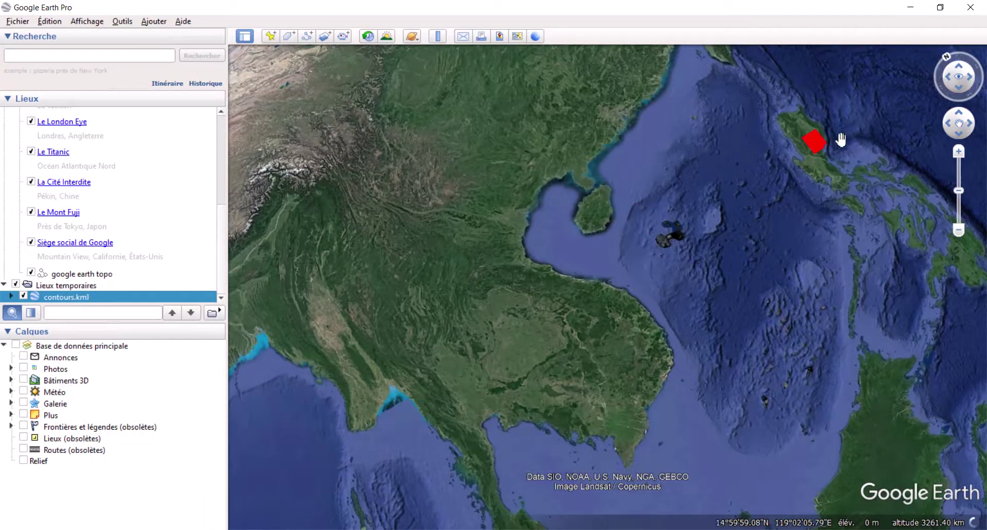
click(77, 287)
click(77, 299)
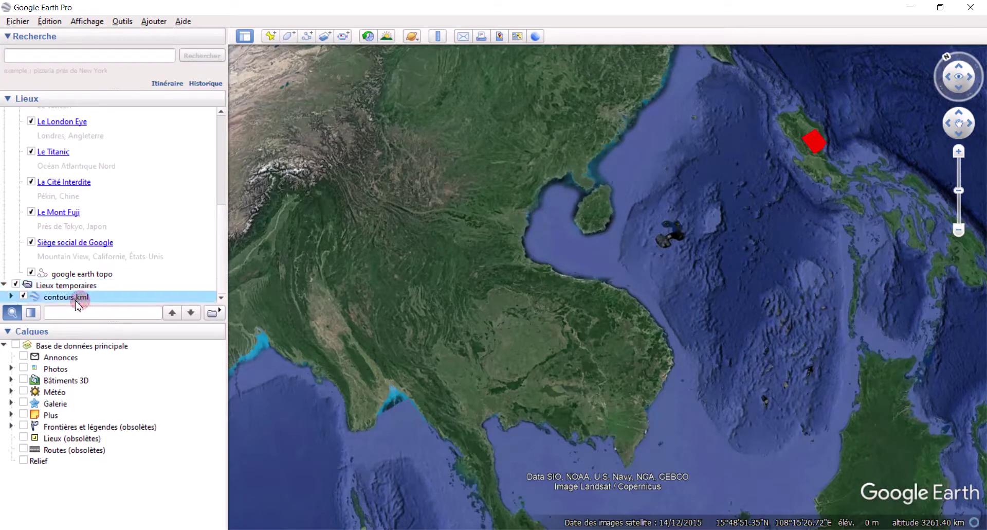
double_click(74, 298)
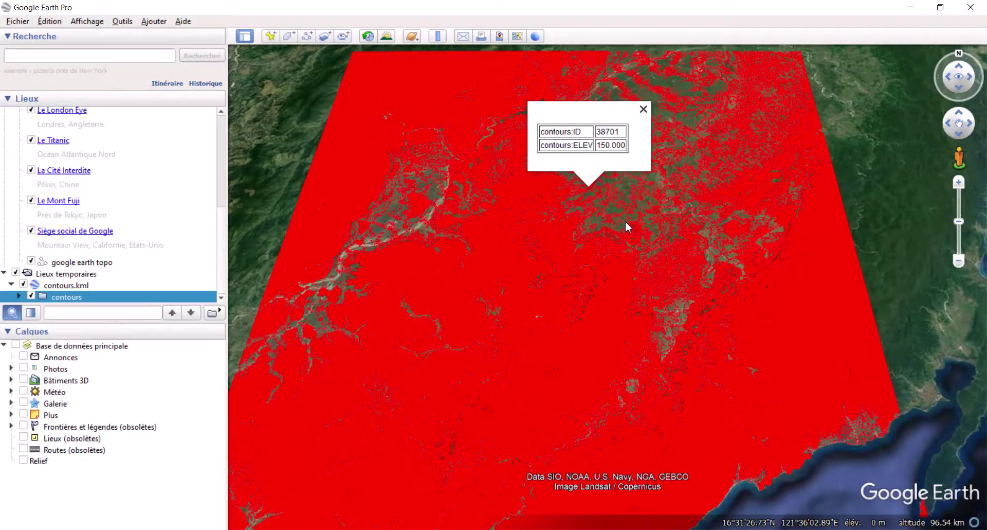
- Examine the contour lines over the satellite imagery at close range and across the surrounding terrain
scroll(625, 218, up, 2)
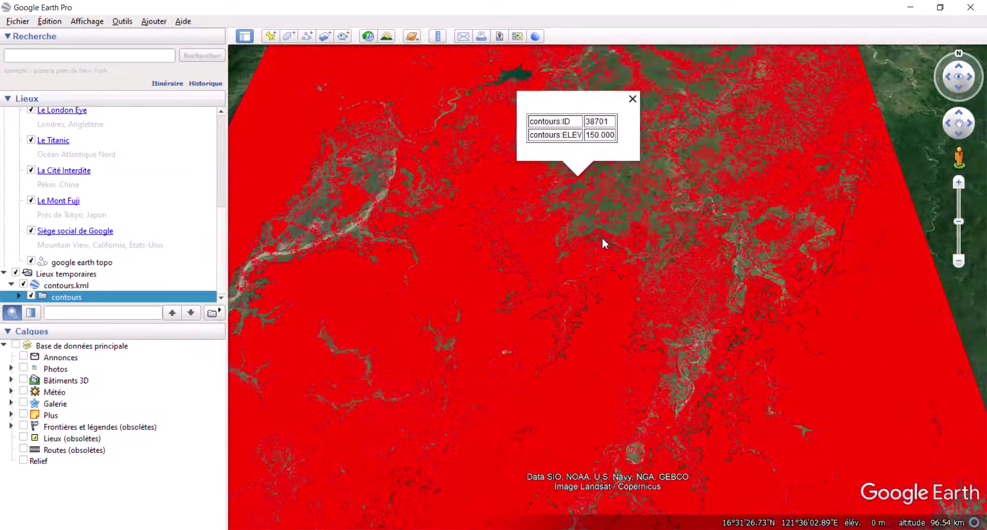
scroll(603, 238, up, 1)
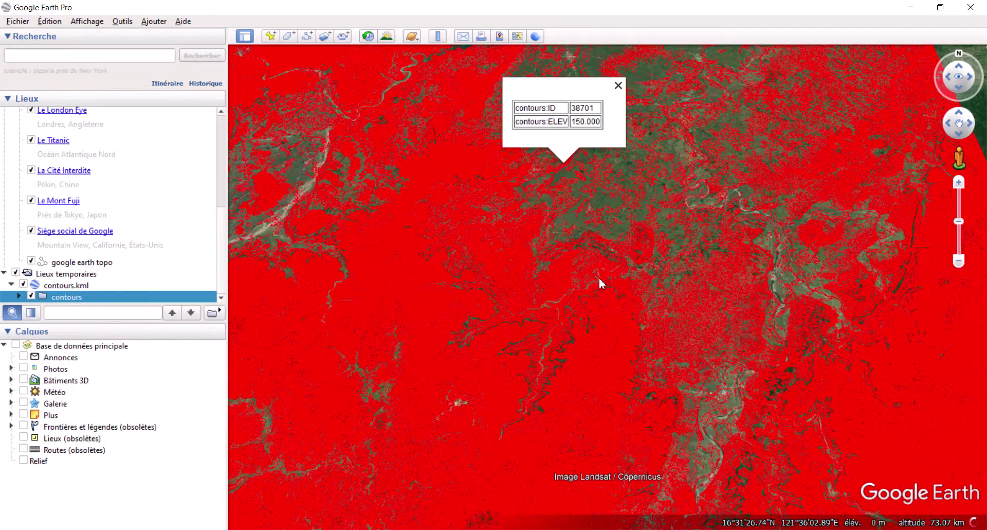
scroll(615, 270, up, 3)
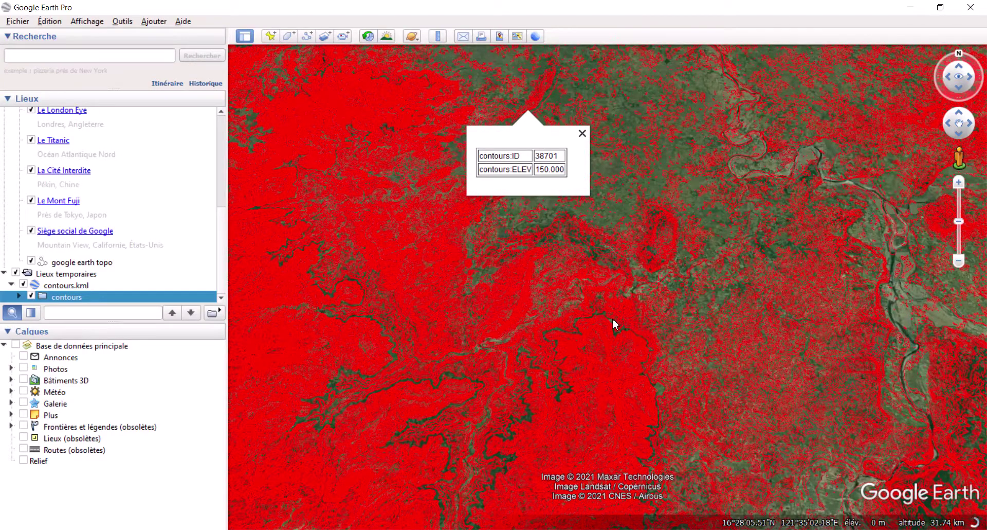
scroll(602, 328, up, 3)
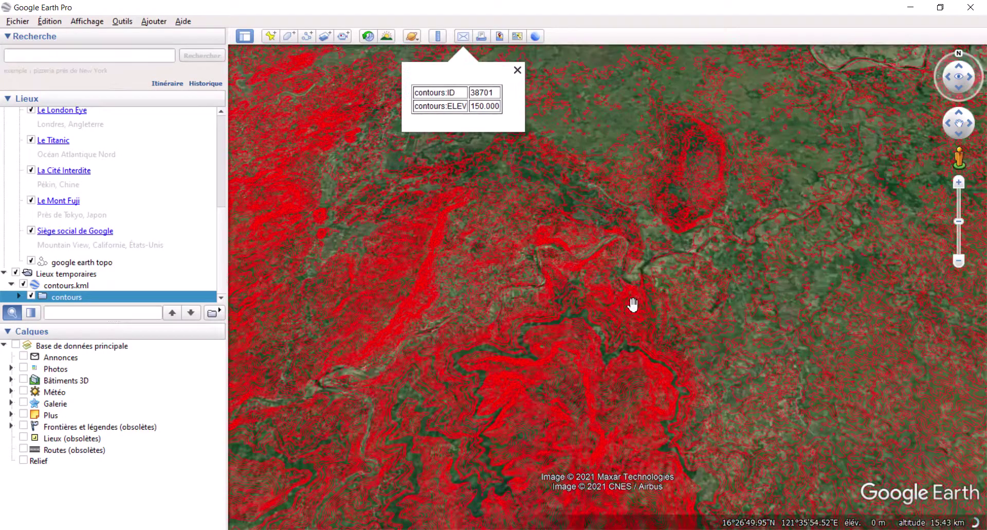
scroll(617, 314, up, 3)
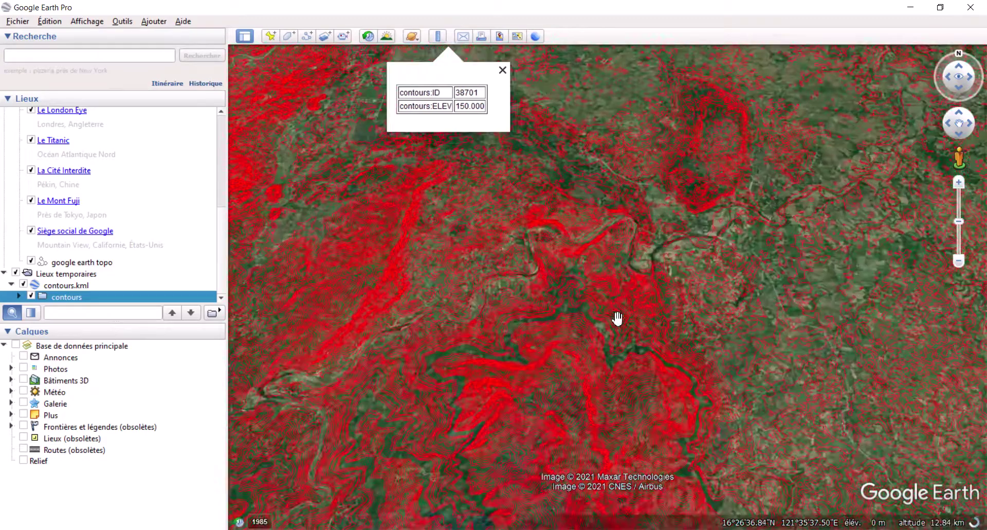
scroll(617, 322, up, 2)
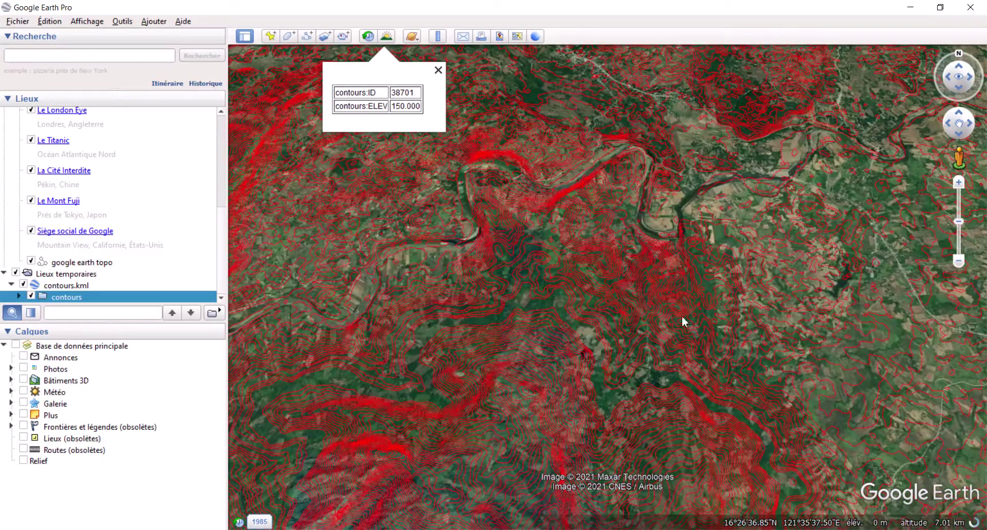
drag(670, 307, 568, 314)
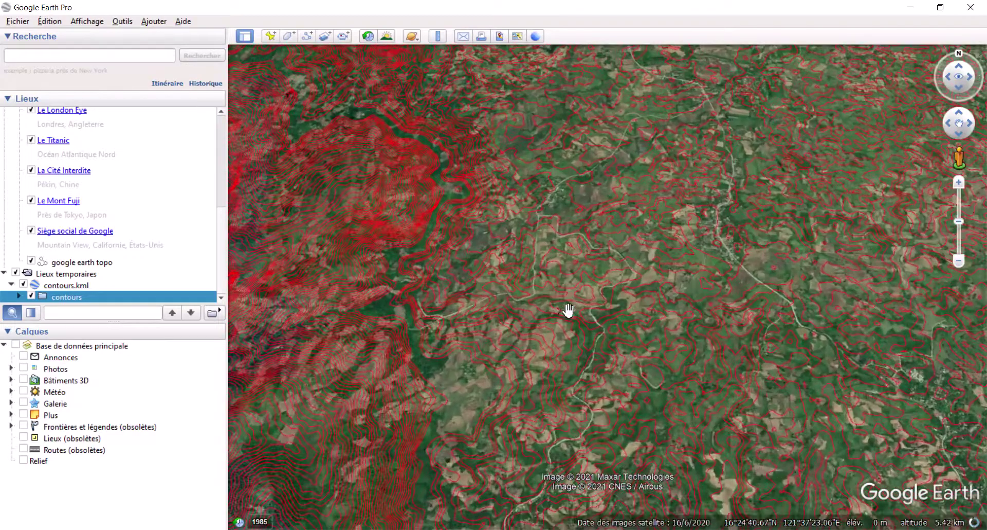
drag(599, 326, 533, 342)
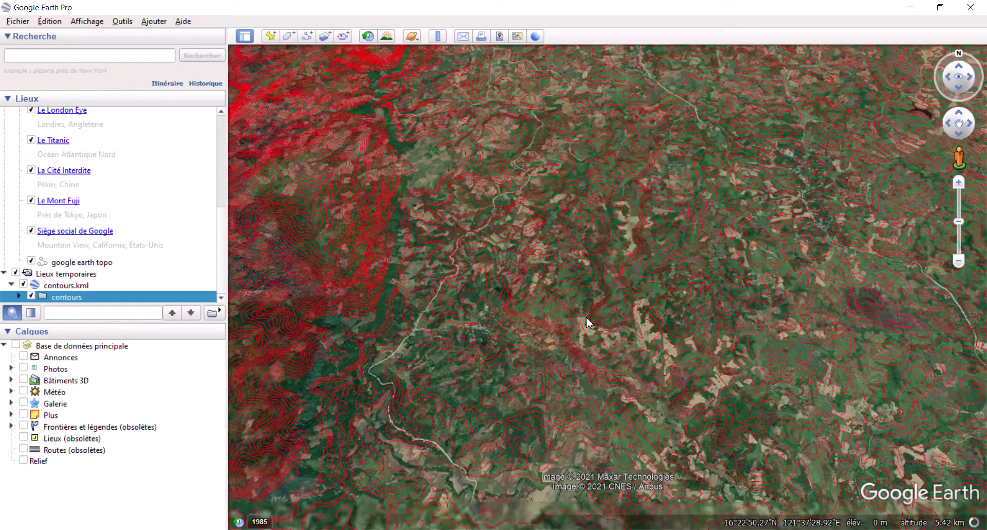
scroll(587, 318, down, 5)
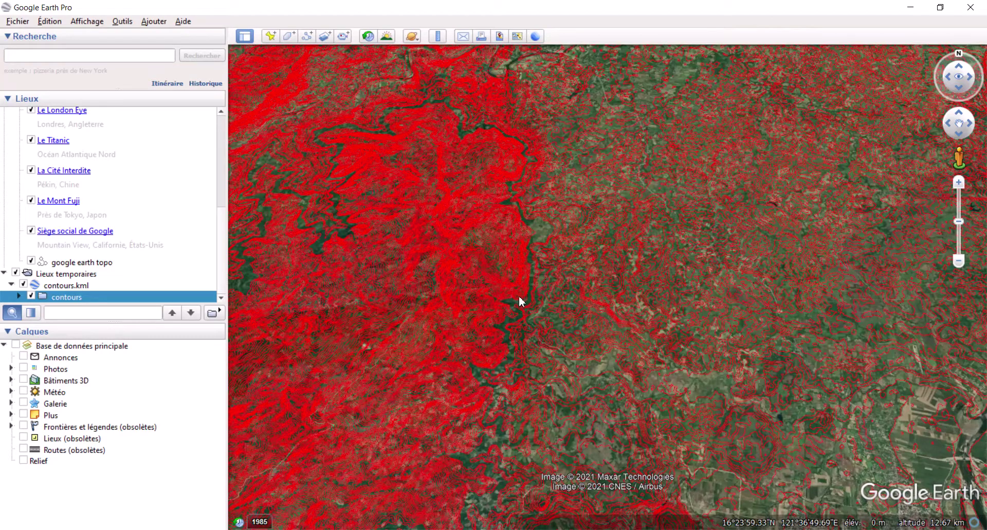
key(Left)
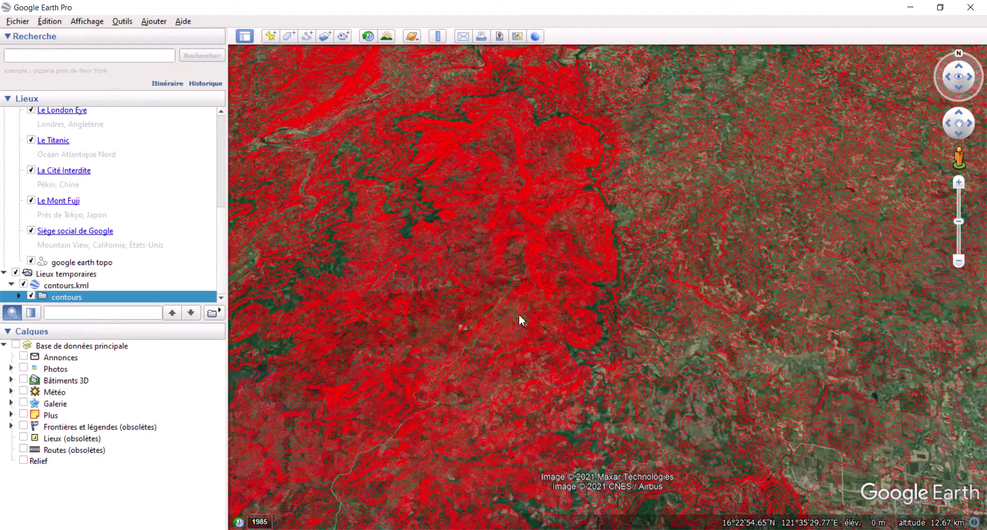
key(Left)
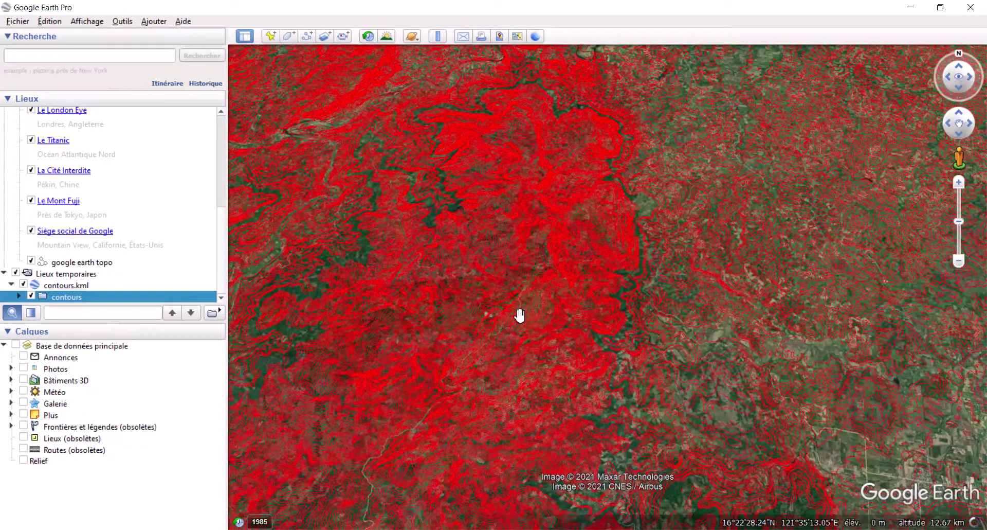